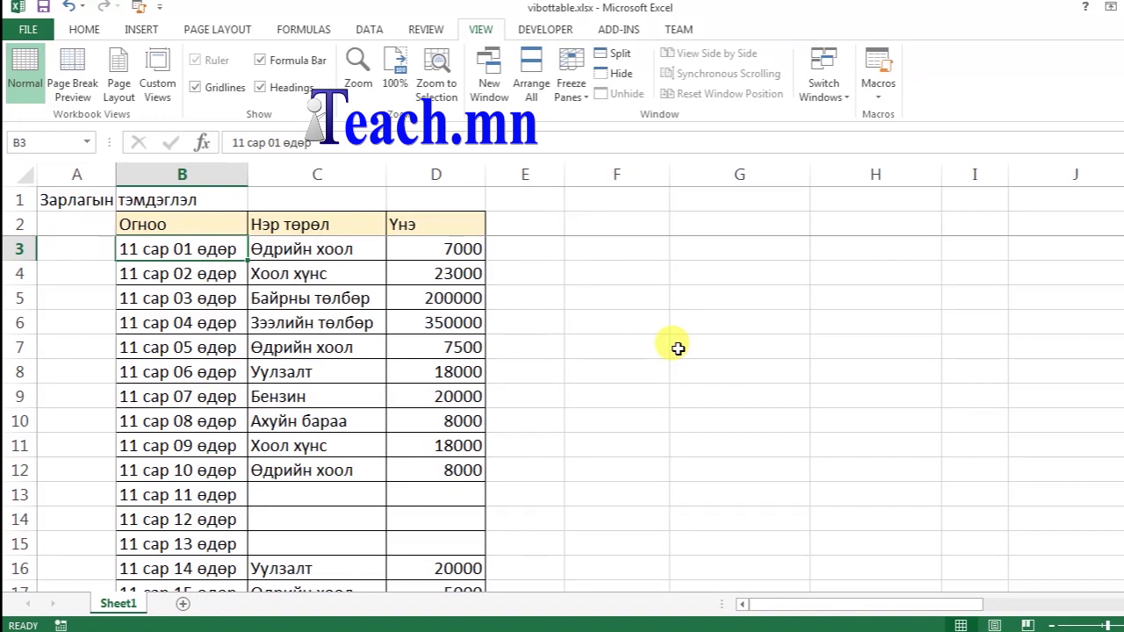
- Select the Үнэ (D2) and Нэр төрөл header cells and scroll to check the frozen rows
click(405, 225)
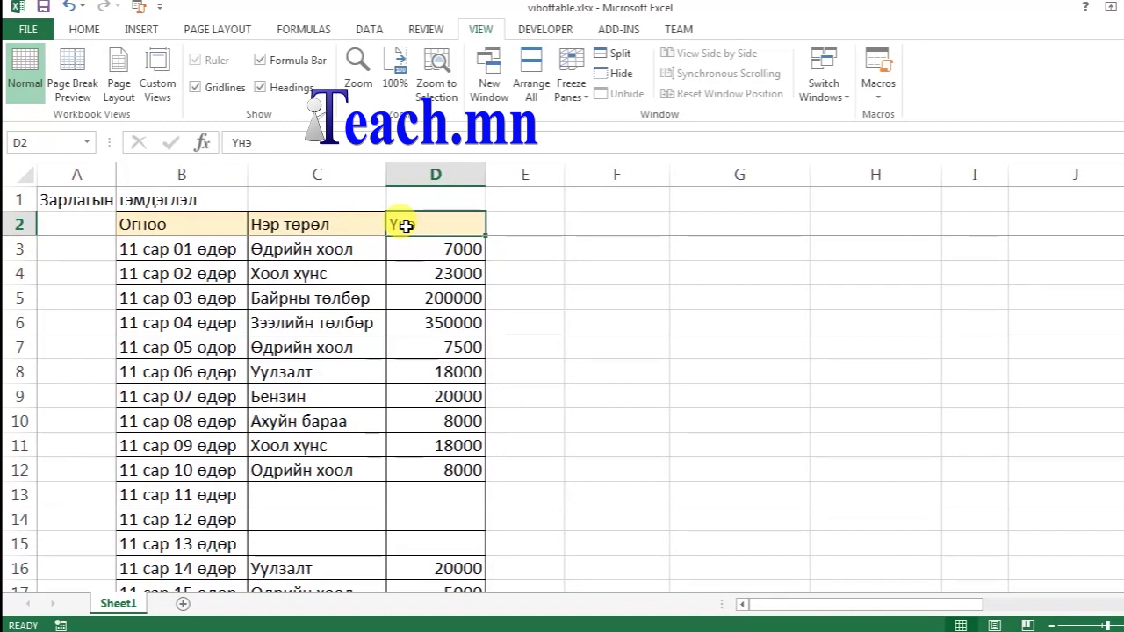
scroll(354, 229, down, 2)
scroll(353, 229, down, 3)
scroll(354, 230, down, 2)
scroll(354, 230, up, 6)
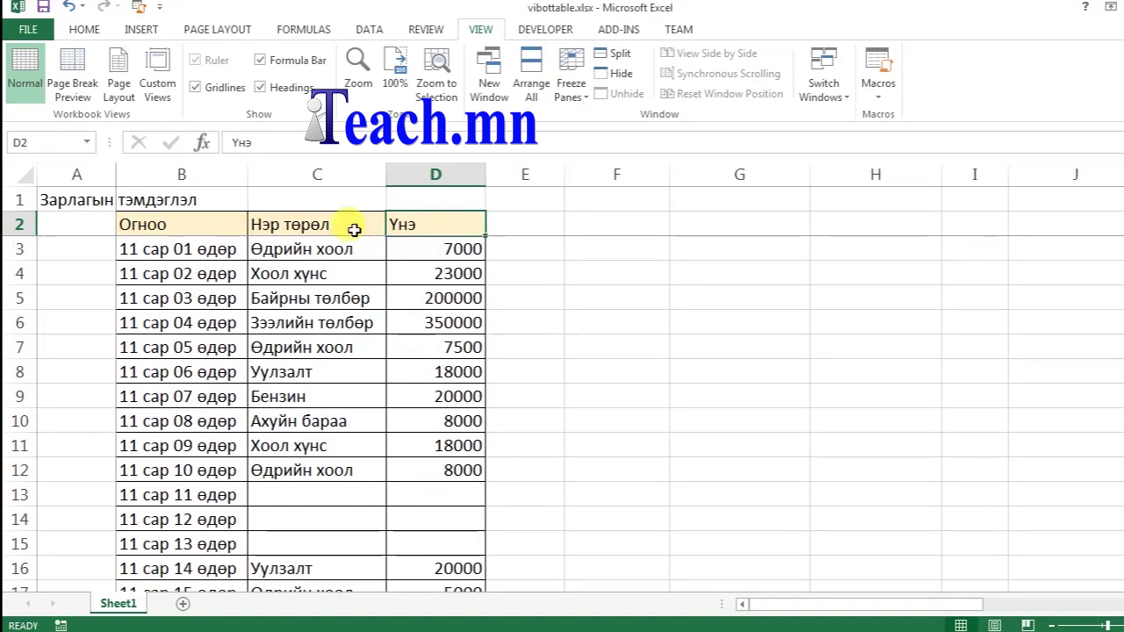
click(216, 226)
click(322, 227)
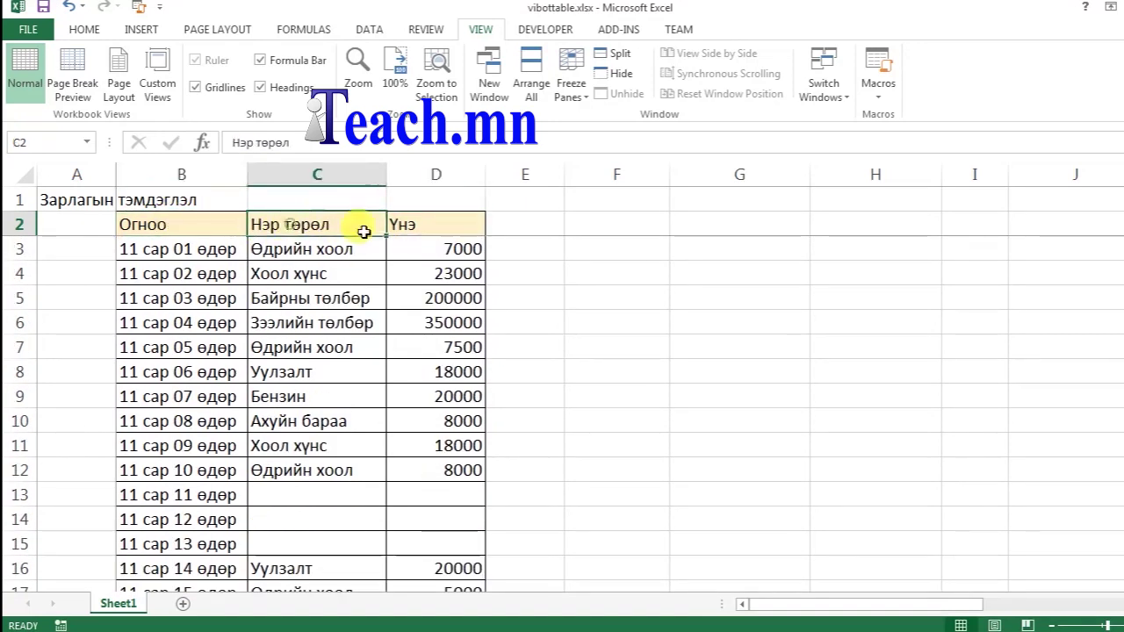
click(430, 227)
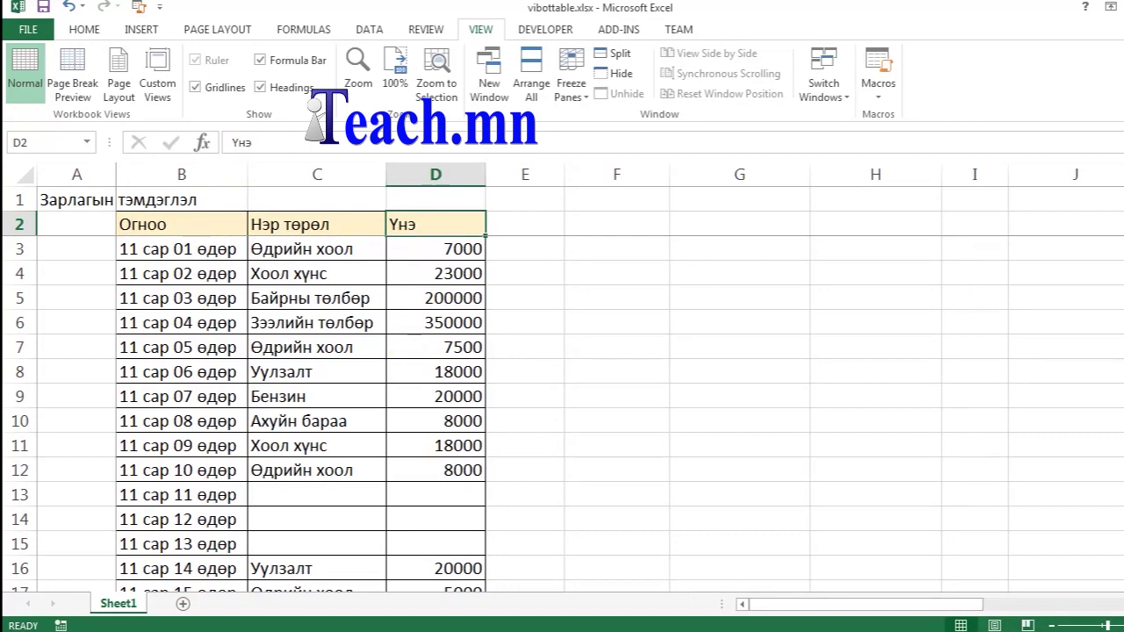
- Scroll down and back up through the expense table to see which rows stay fixed
scroll(562, 413, down, 1)
scroll(562, 413, down, 2)
scroll(562, 413, down, 1)
scroll(562, 413, down, 3)
scroll(562, 413, down, 2)
scroll(562, 413, up, 1)
scroll(562, 412, up, 4)
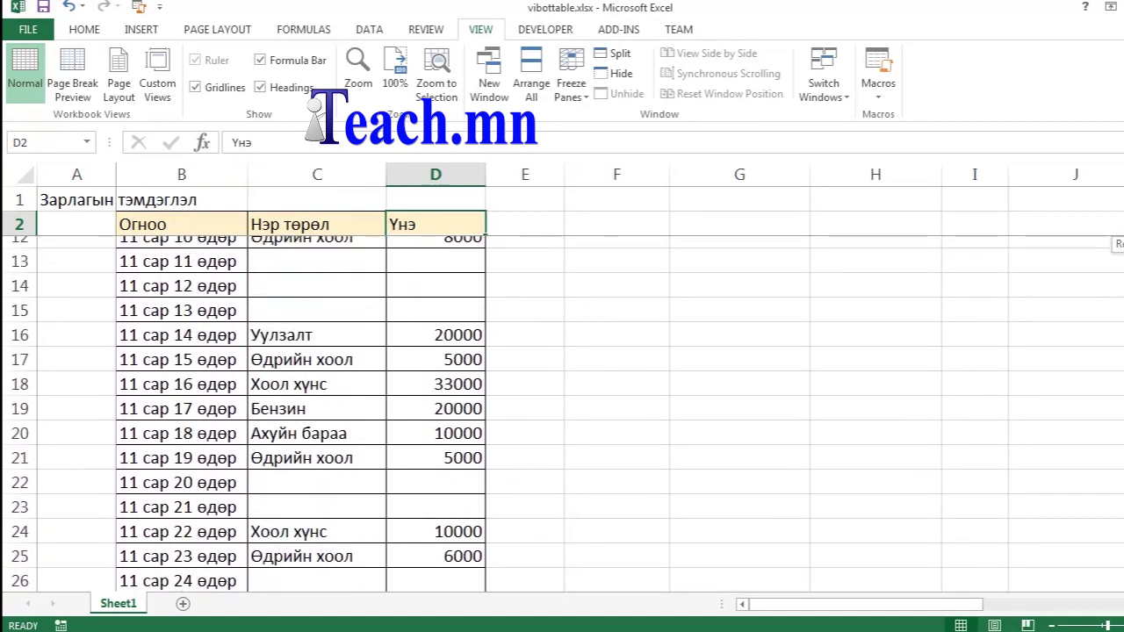
scroll(562, 413, down, 1)
scroll(562, 413, down, 3)
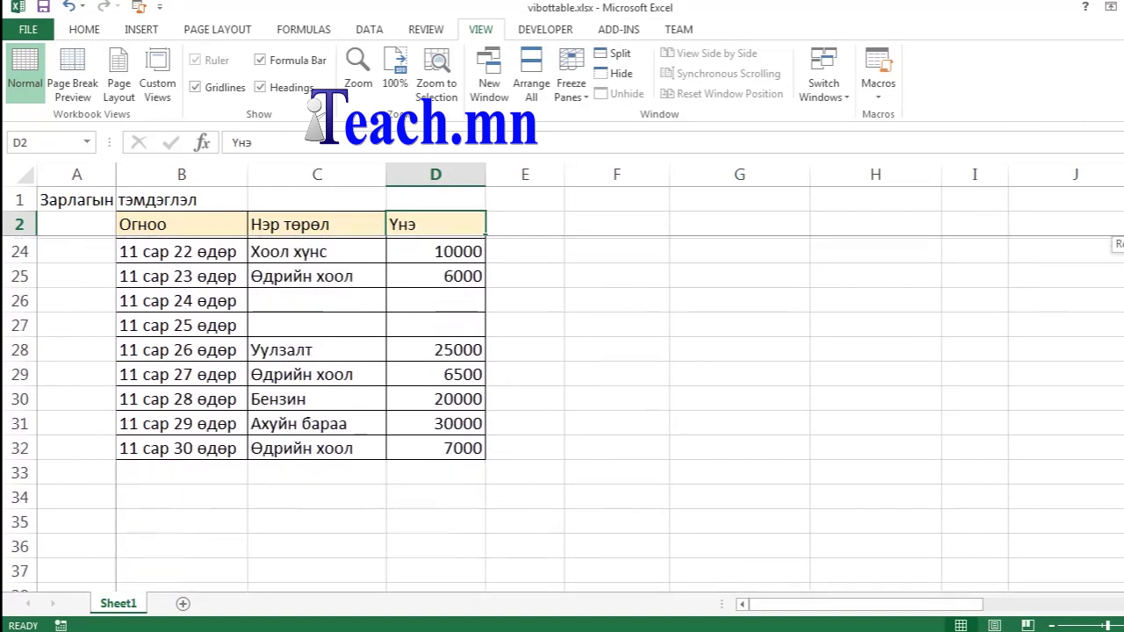
scroll(562, 412, down, 1)
scroll(470, 214, up, 4)
scroll(470, 215, up, 4)
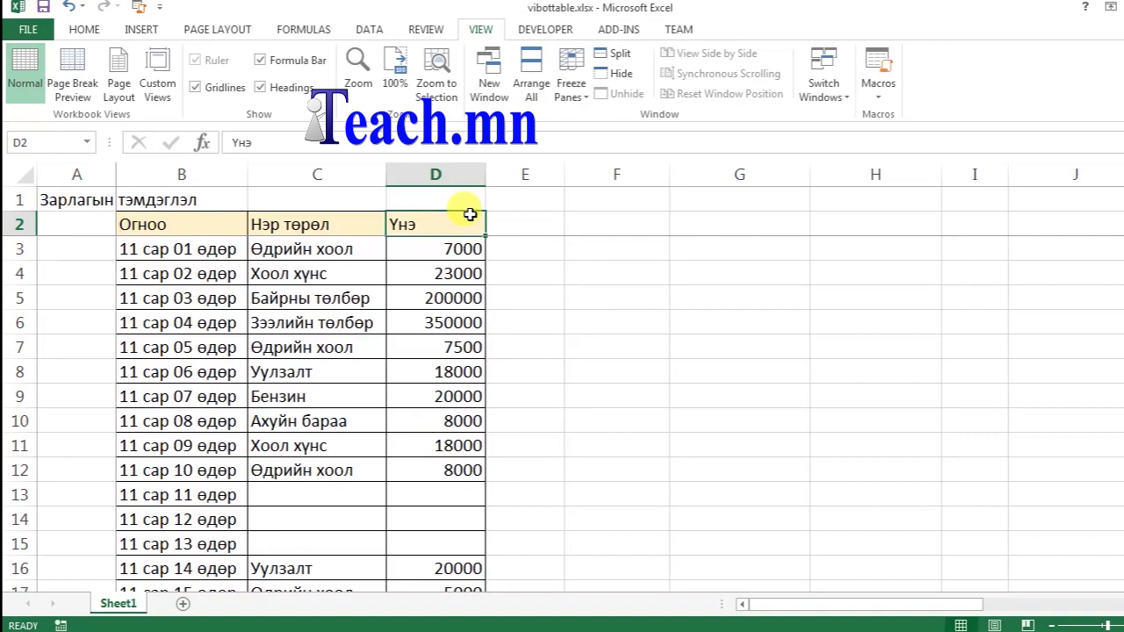
- Click through header cells C2 and D2 and data cells A6–C9, scrolling sideways across the sheet
click(332, 224)
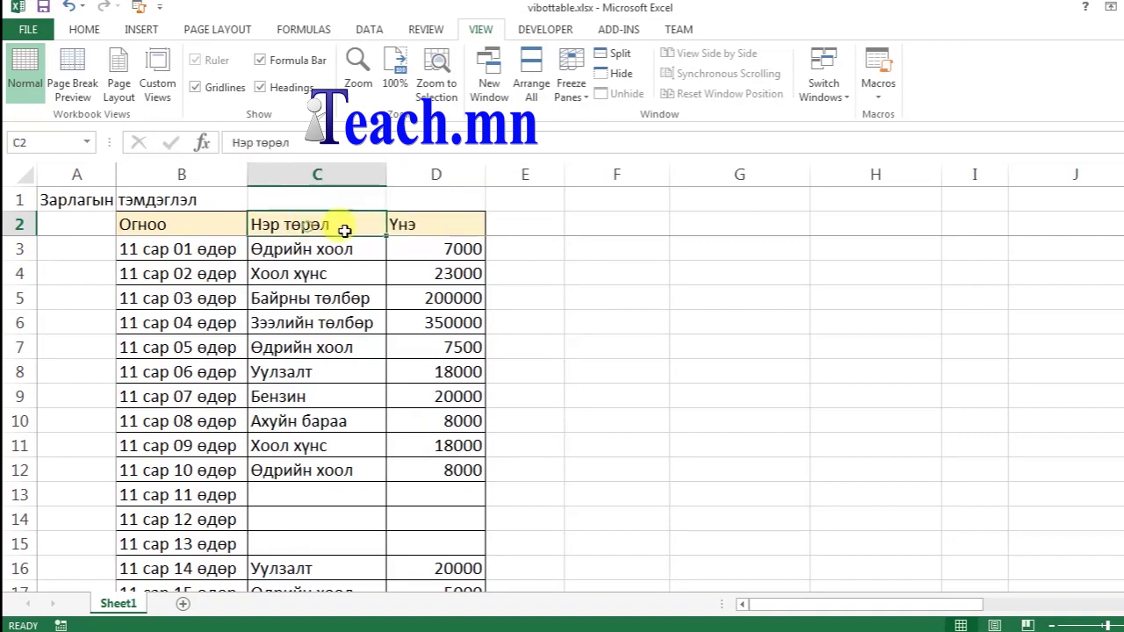
click(441, 226)
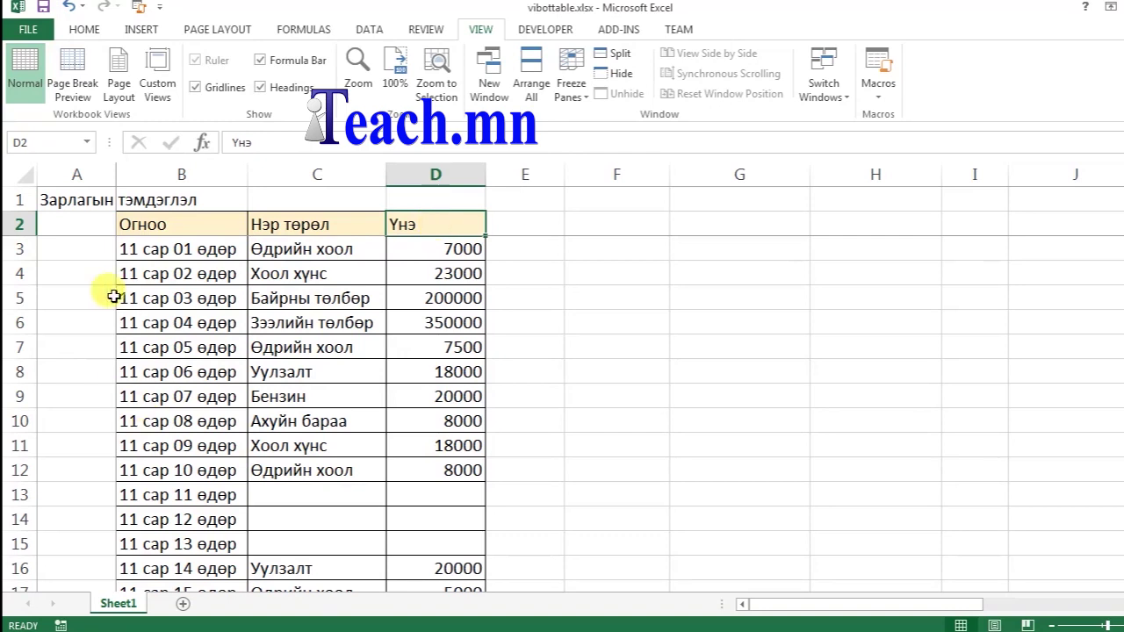
click(82, 346)
drag(878, 605, 1120, 604)
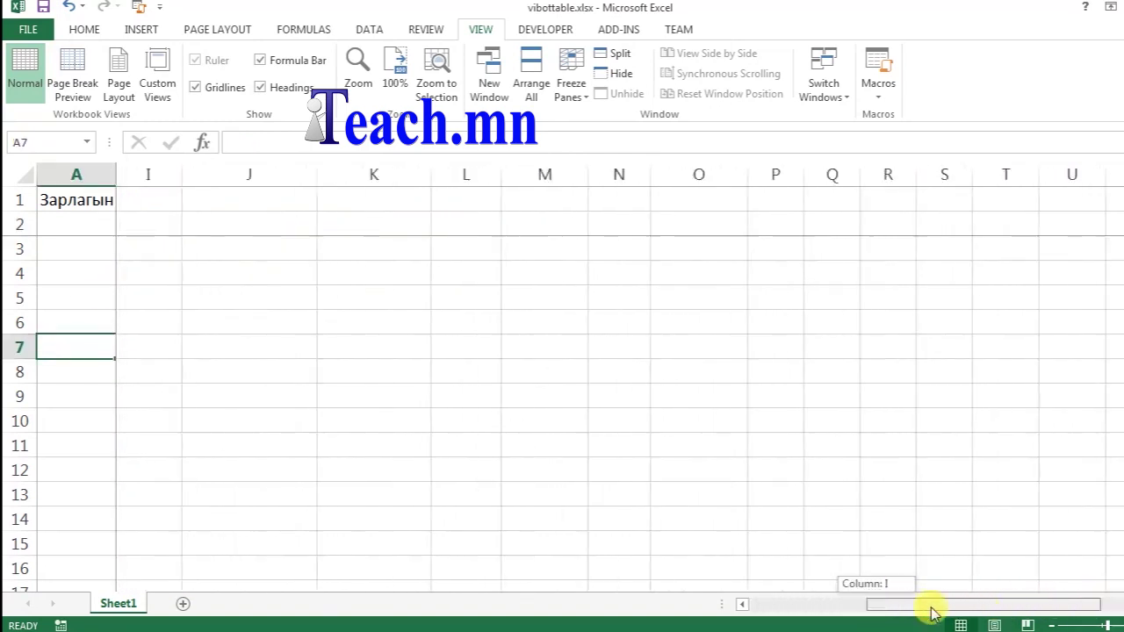
drag(1120, 605, 785, 605)
click(213, 323)
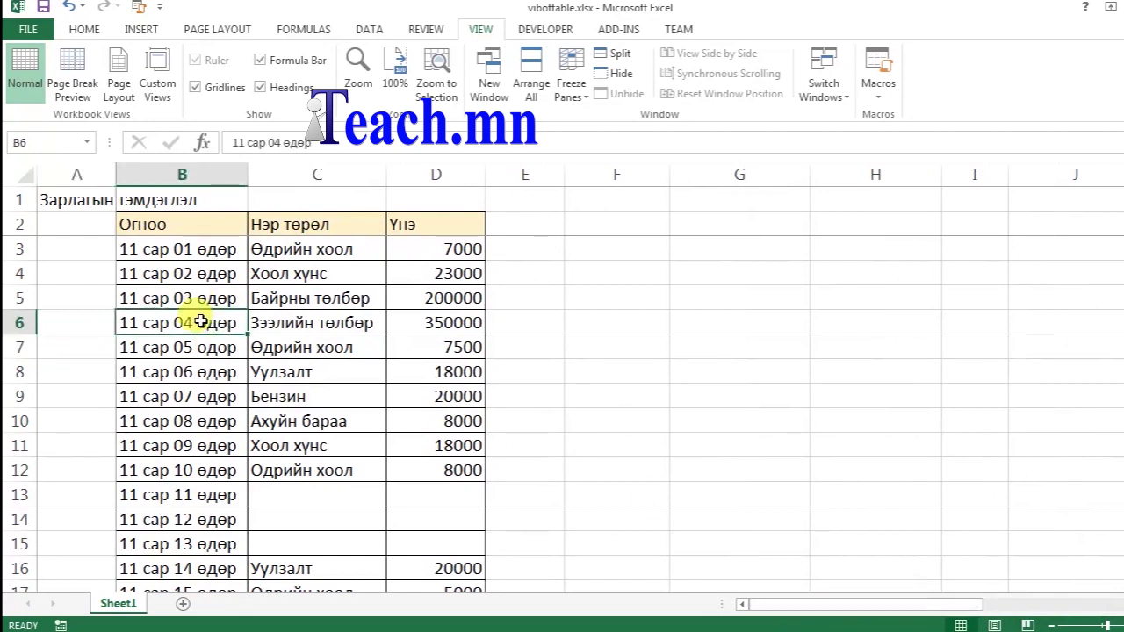
click(217, 362)
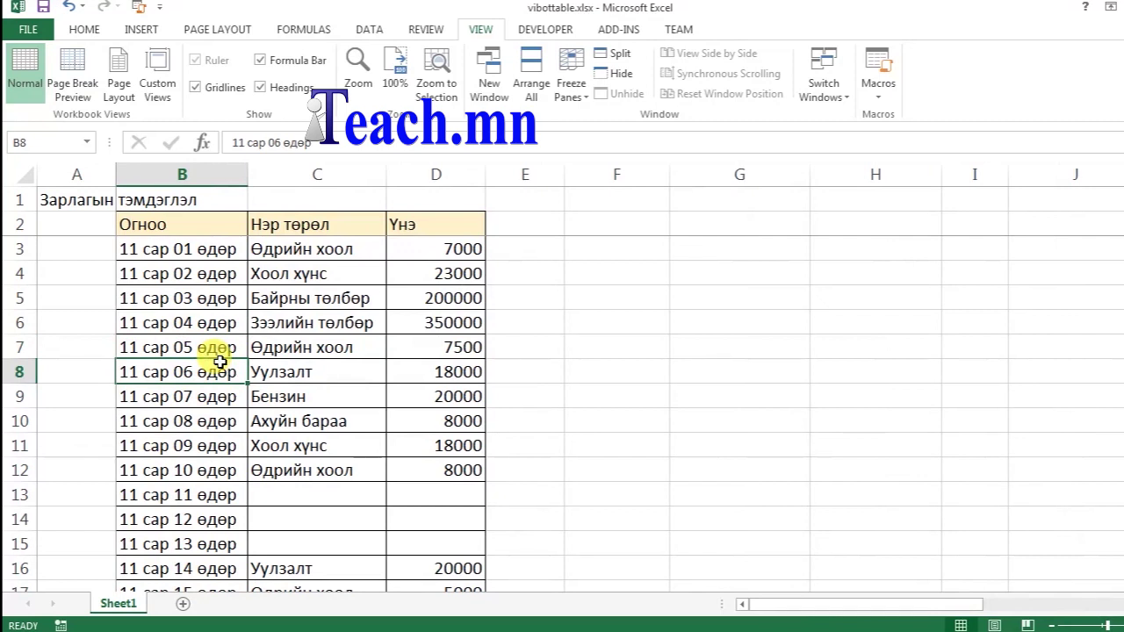
click(88, 321)
click(90, 348)
click(310, 349)
click(193, 376)
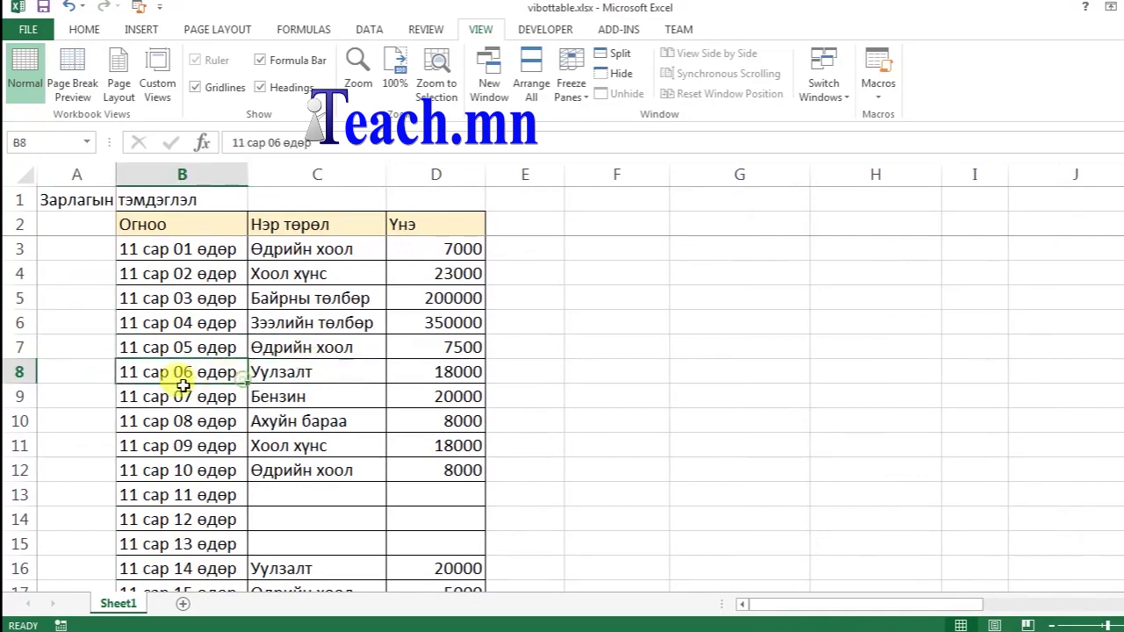
click(303, 396)
- Select B3, inspect the freeze options without changes, then highlight the header rows and column A
click(202, 249)
click(360, 219)
click(202, 250)
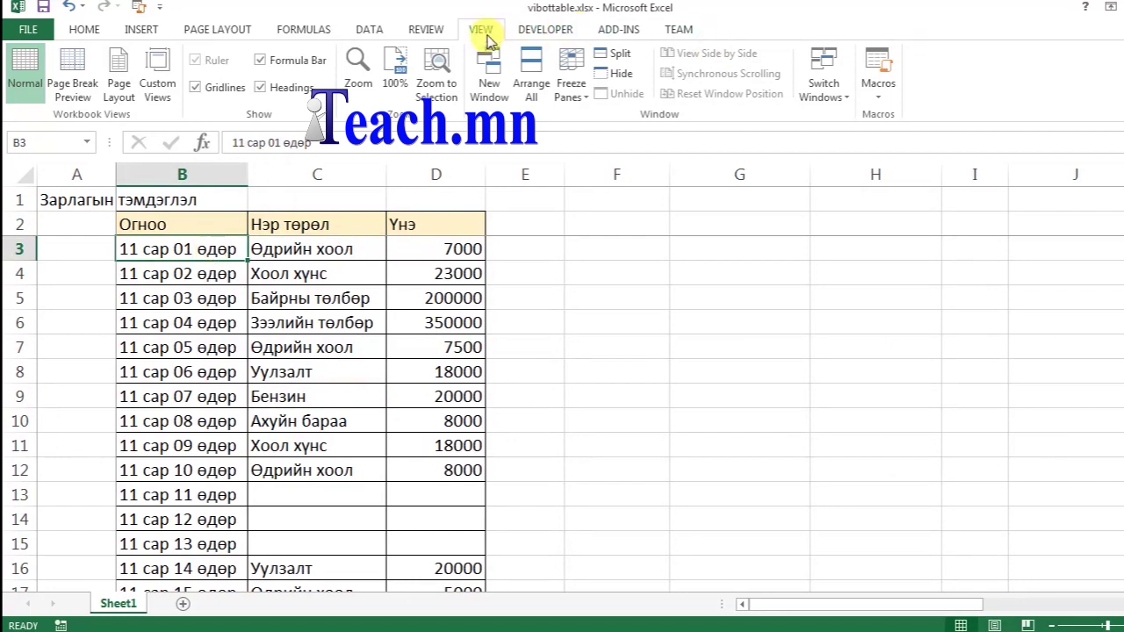
click(580, 103)
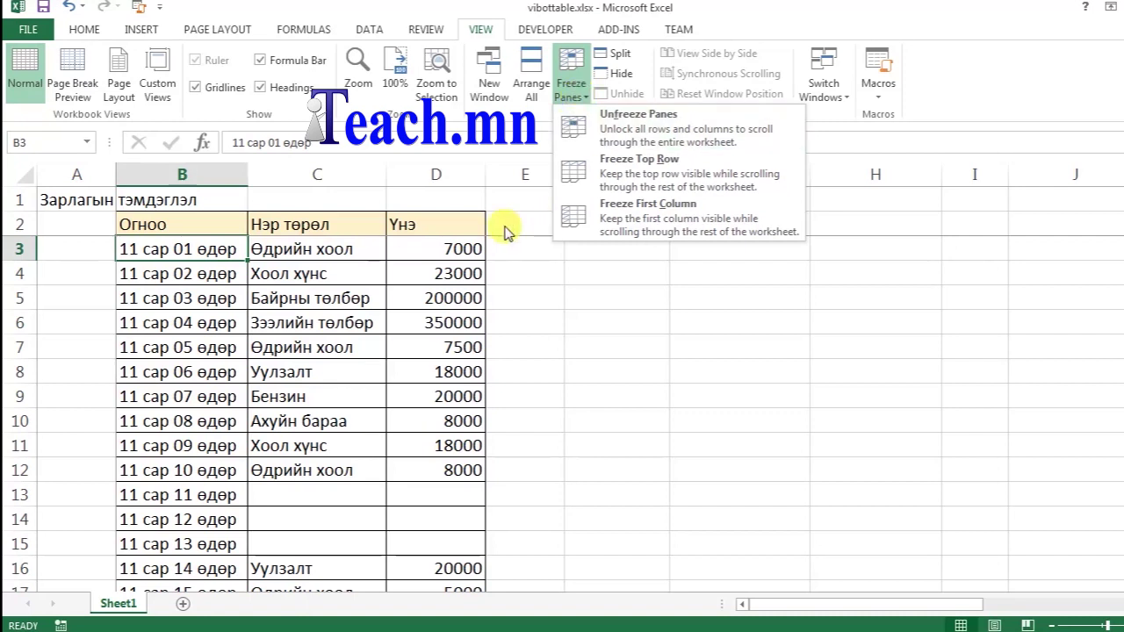
click(457, 229)
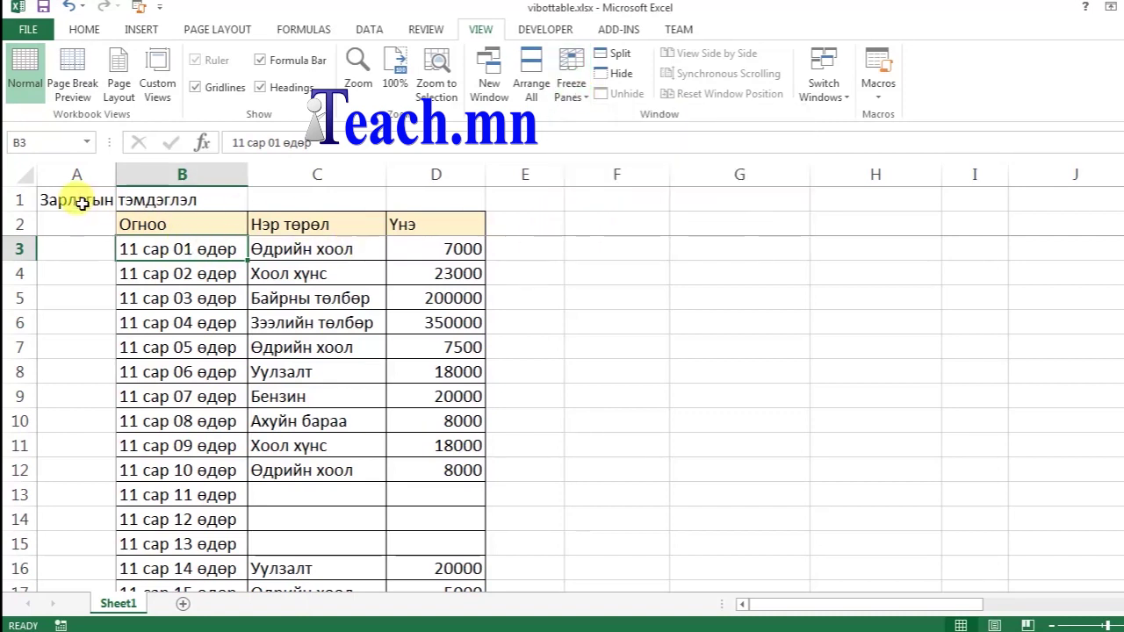
drag(80, 200, 975, 225)
drag(76, 200, 75, 571)
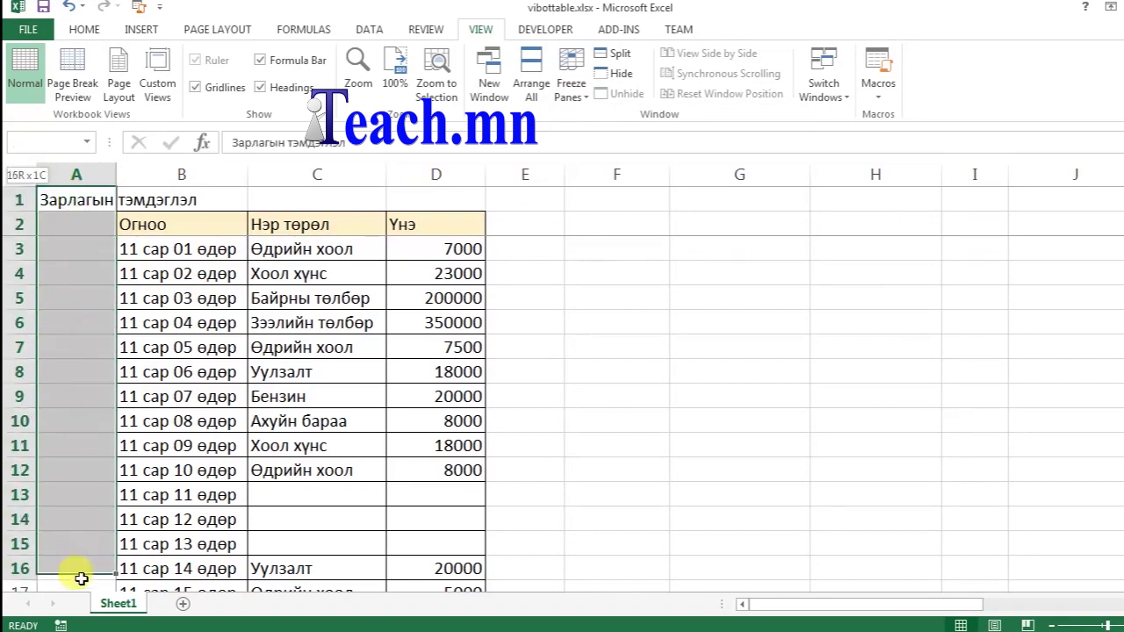
mouse_move(936, 606)
mouse_down()
mouse_move(1086, 617)
mouse_move(753, 604)
mouse_up()
scroll(195, 351, down, 3)
scroll(196, 351, up, 3)
- Unfreeze the panes and scroll to confirm the headers and column A now move
click(202, 248)
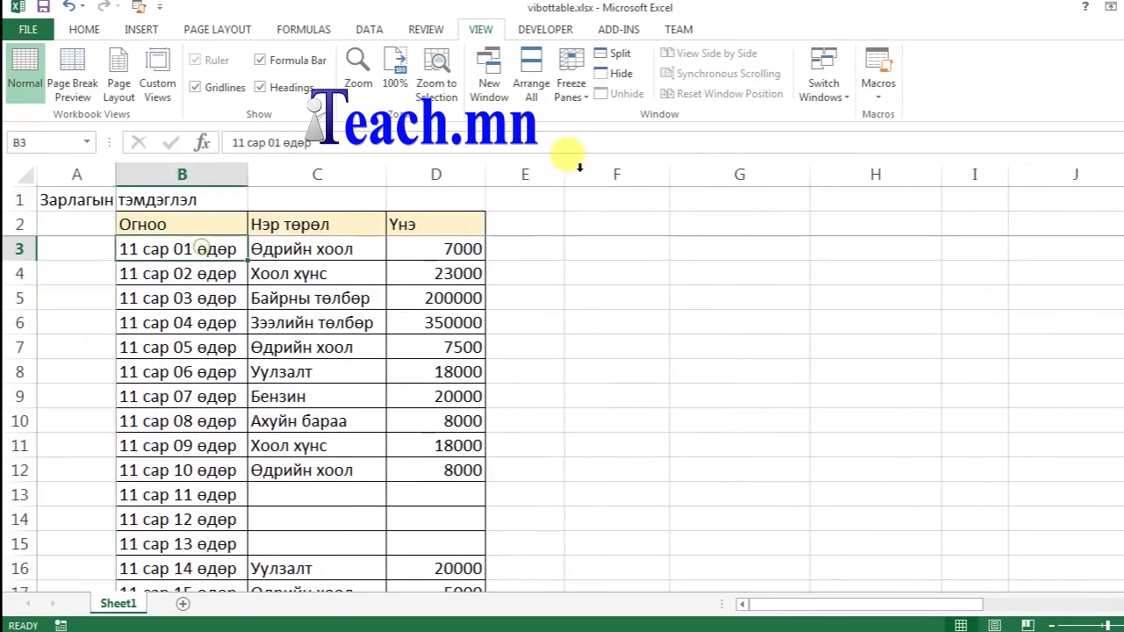
click(572, 83)
click(636, 136)
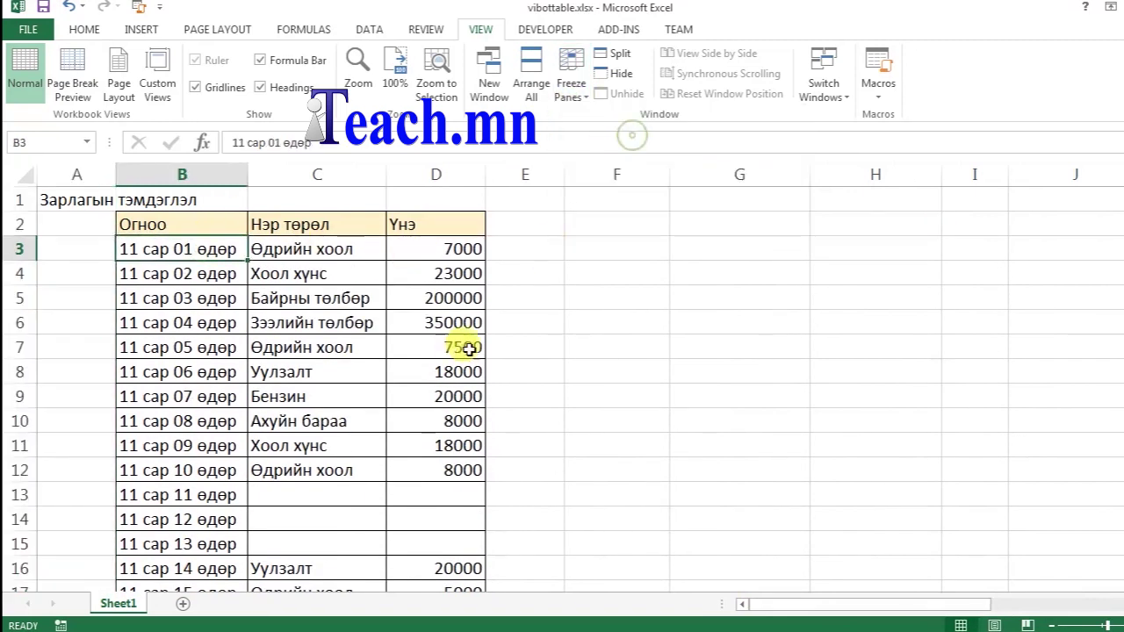
click(303, 249)
scroll(1115, 312, down, 2)
scroll(1116, 312, down, 3)
scroll(1116, 311, up, 5)
drag(953, 624, 515, 421)
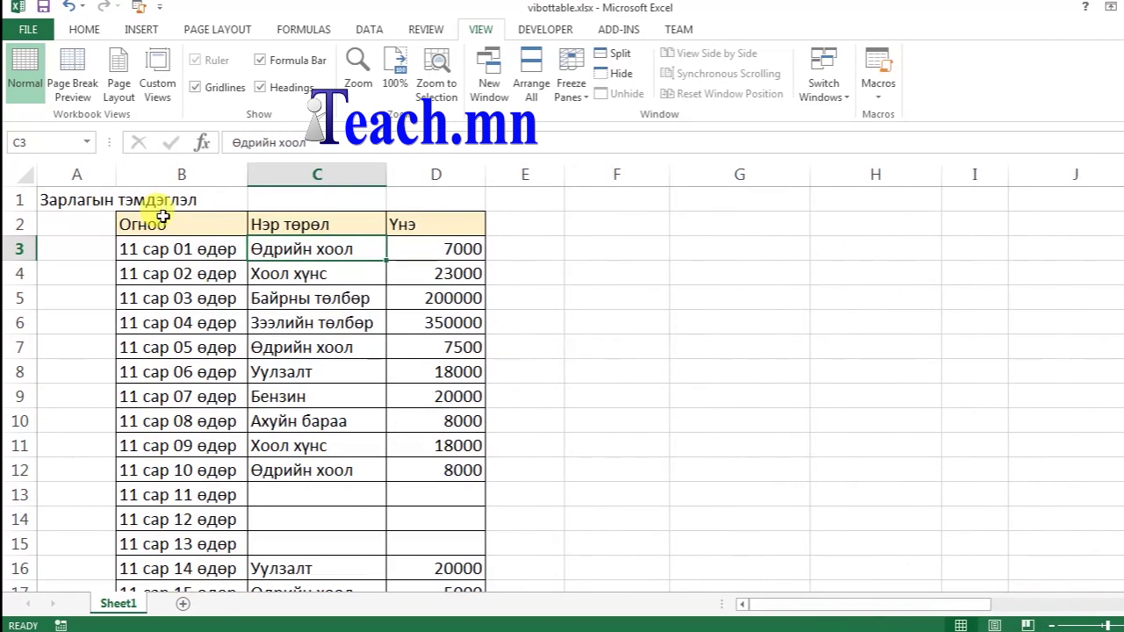
click(576, 97)
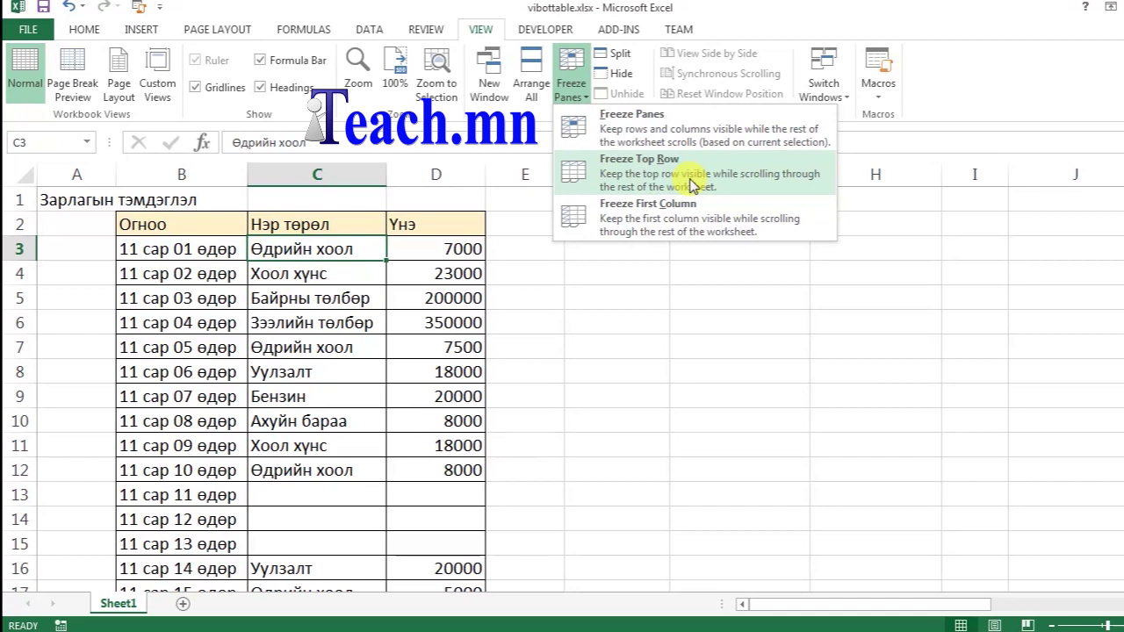
- Freeze the top row and scroll the table to confirm the title in row 1 stays visible
click(690, 183)
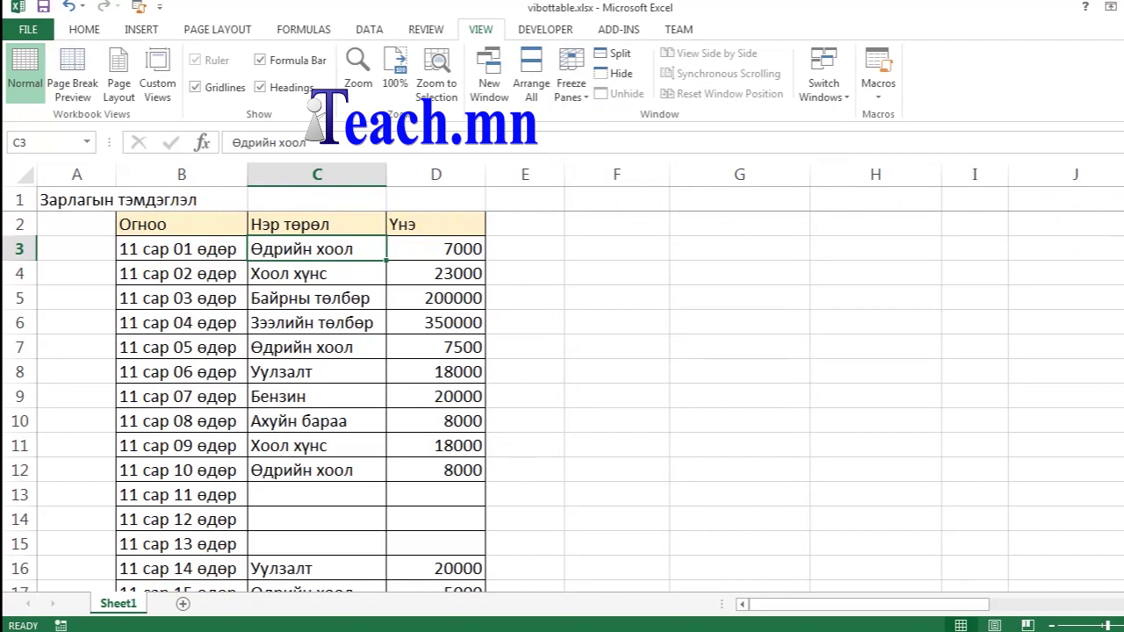
scroll(562, 402, down, 2)
scroll(562, 403, down, 1)
scroll(562, 402, up, 3)
scroll(562, 402, down, 1)
scroll(562, 402, down, 3)
scroll(563, 402, down, 1)
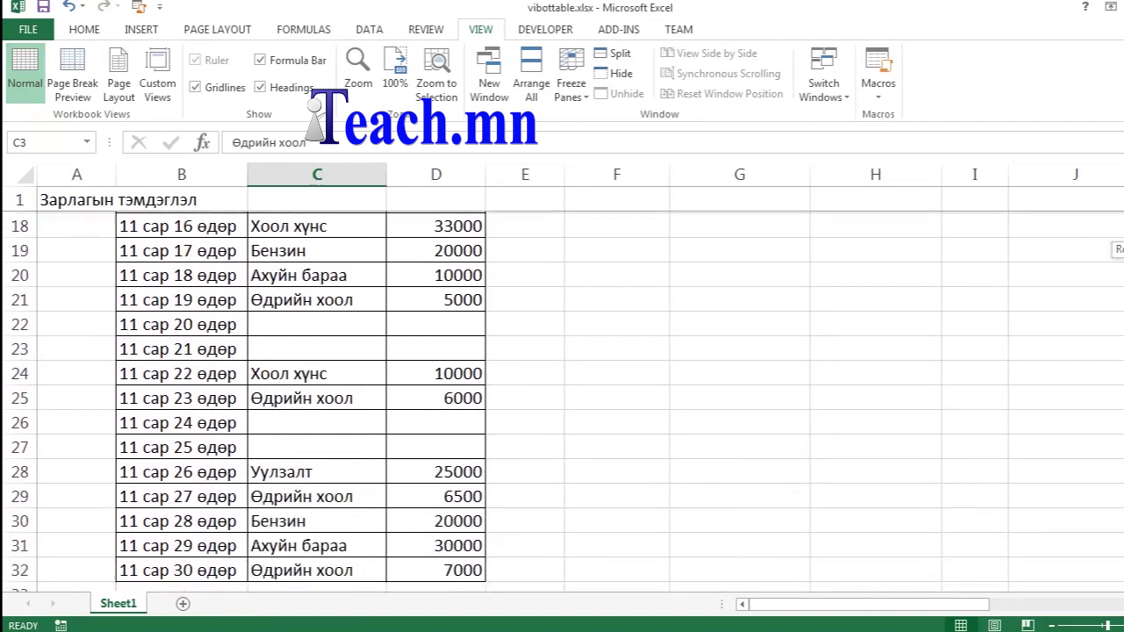
scroll(562, 403, down, 1)
scroll(562, 402, down, 1)
scroll(562, 403, up, 2)
scroll(562, 402, up, 2)
scroll(562, 402, up, 3)
scroll(1043, 331, up, 1)
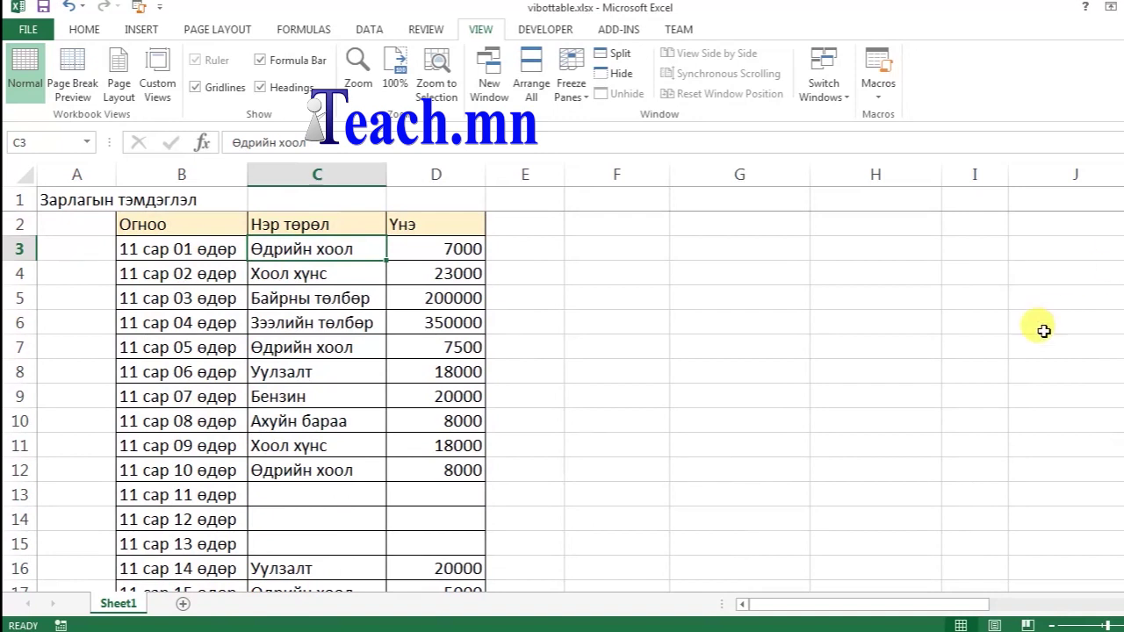
click(572, 92)
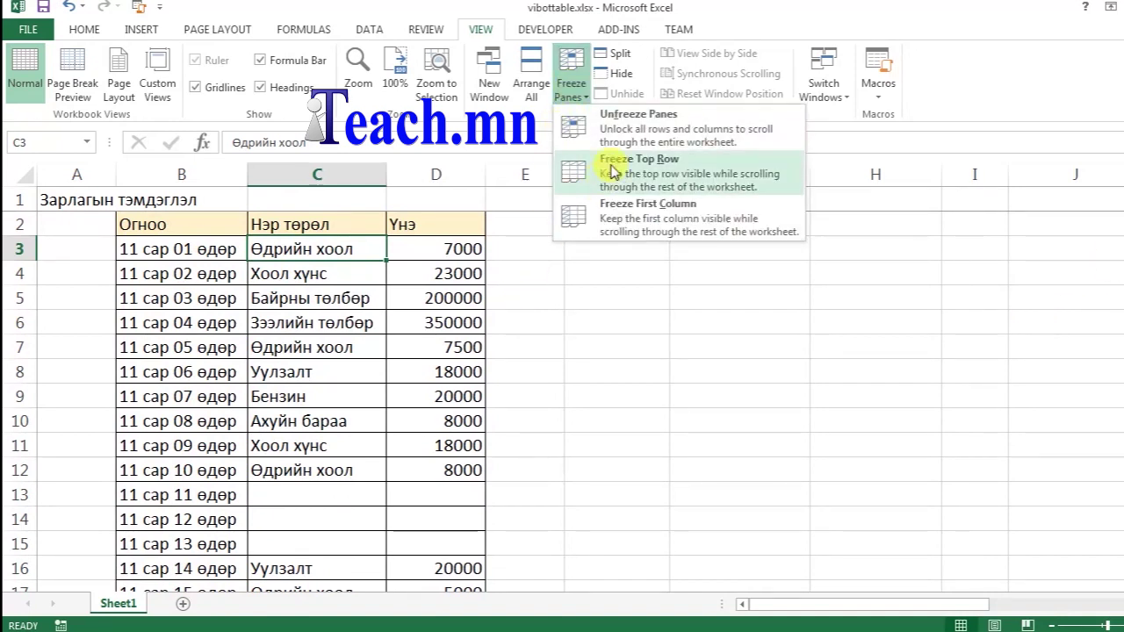
- Unfreeze the panes and freeze just the first column instead
click(663, 133)
scroll(243, 388, down, 2)
scroll(243, 388, up, 2)
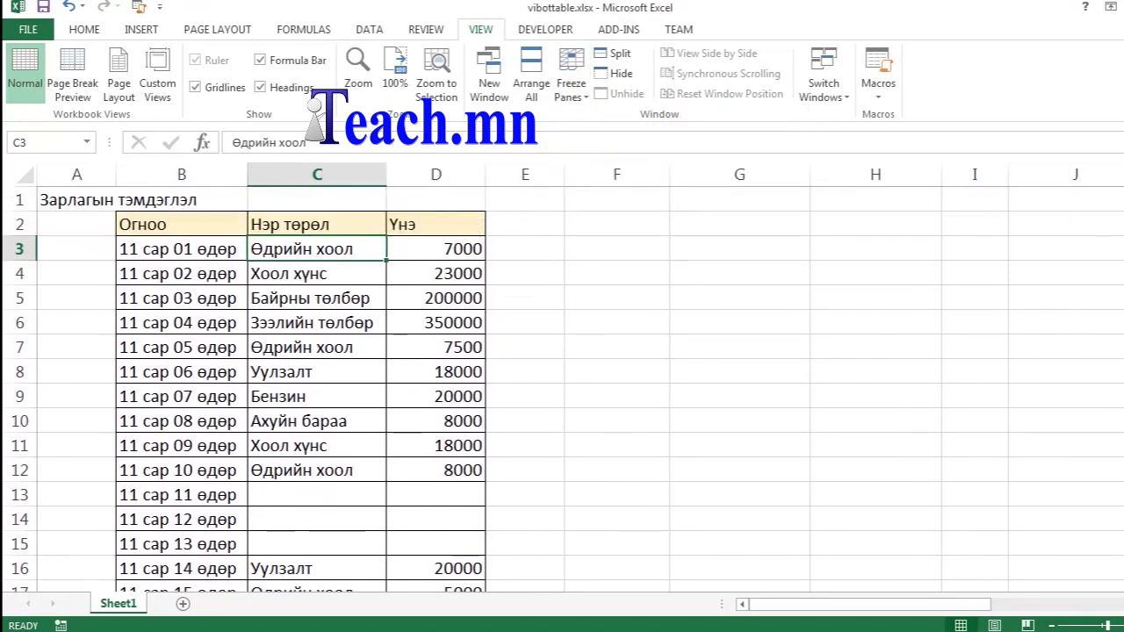
click(583, 105)
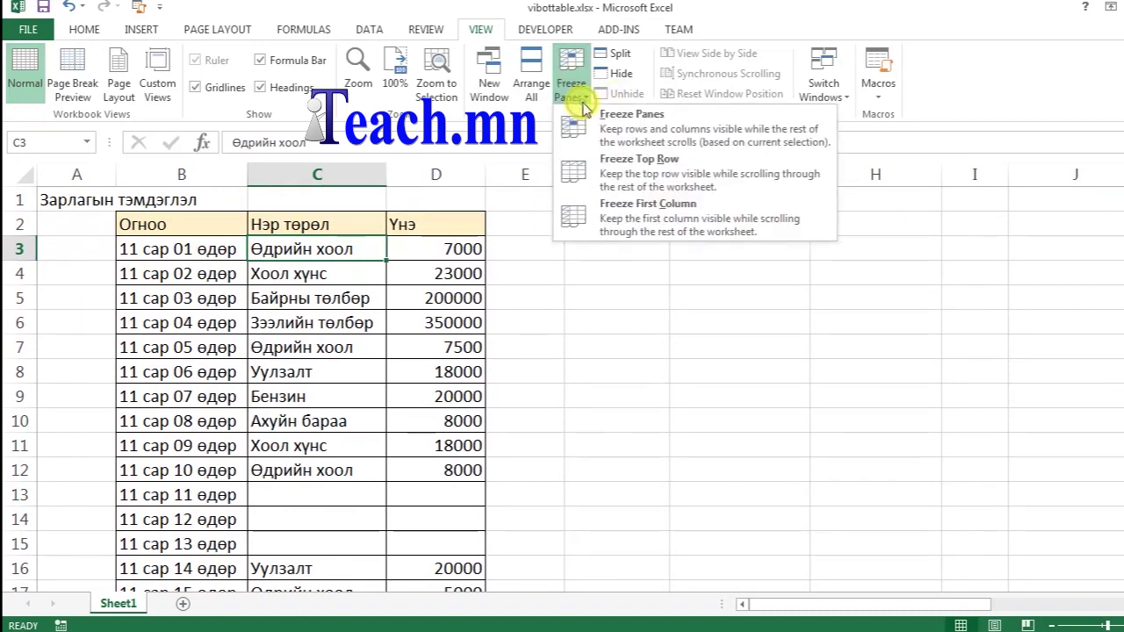
click(677, 232)
mouse_move(941, 606)
mouse_down()
mouse_move(1029, 610)
mouse_move(896, 605)
mouse_up()
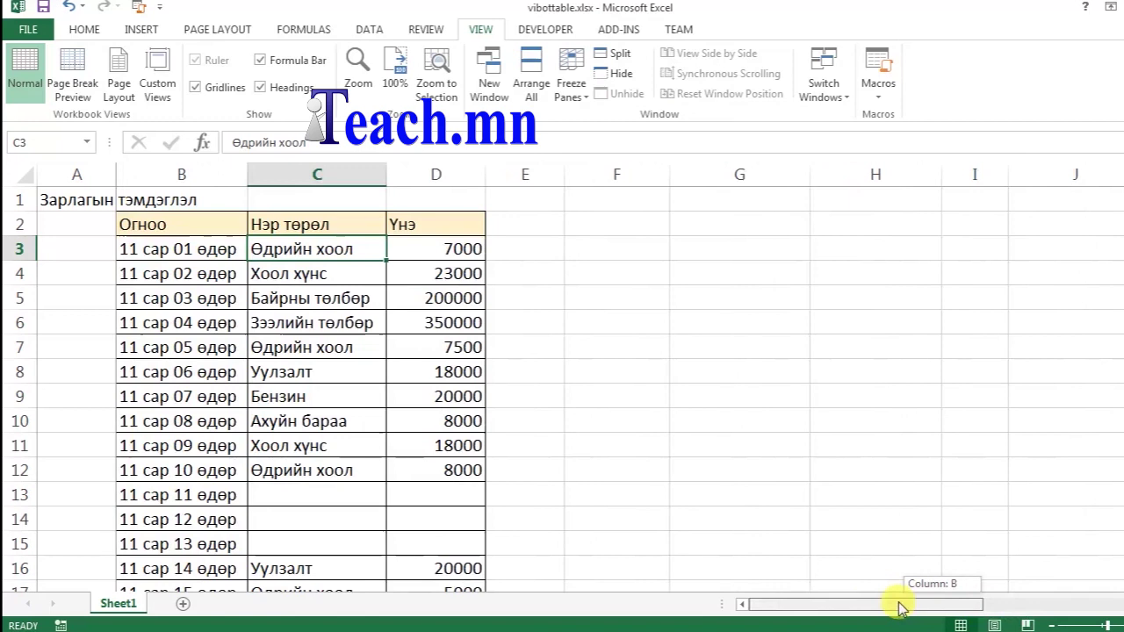
- Enter a test value 01 in A3, scroll sideways, then delete it again
click(64, 249)
text(01)
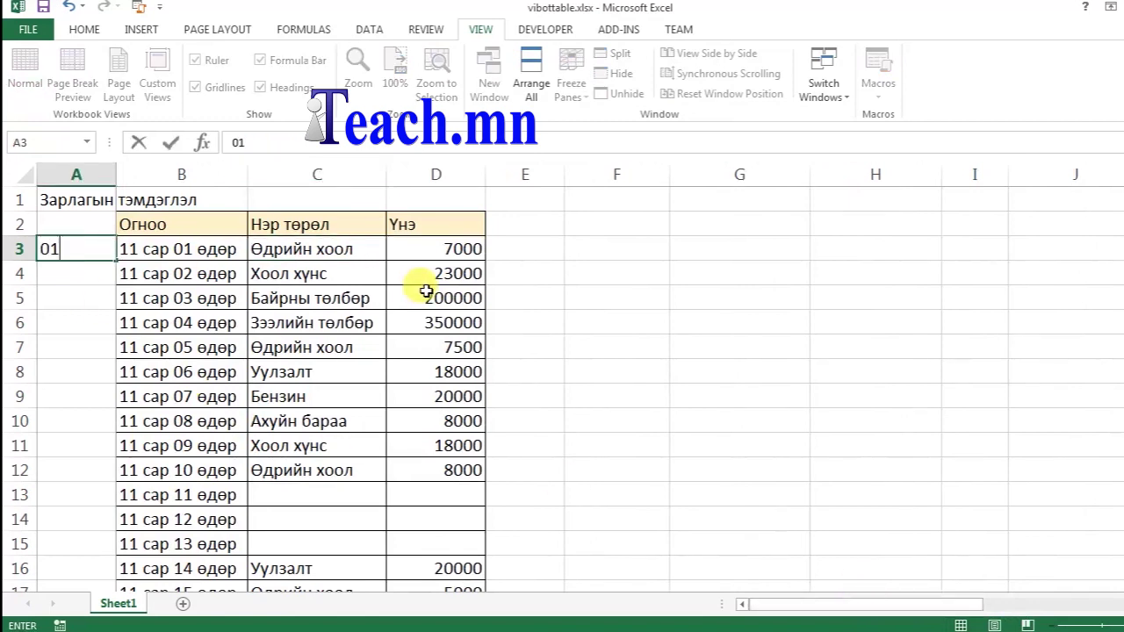
click(957, 584)
mouse_move(928, 608)
mouse_down()
mouse_move(1091, 619)
mouse_move(790, 617)
mouse_up()
click(86, 246)
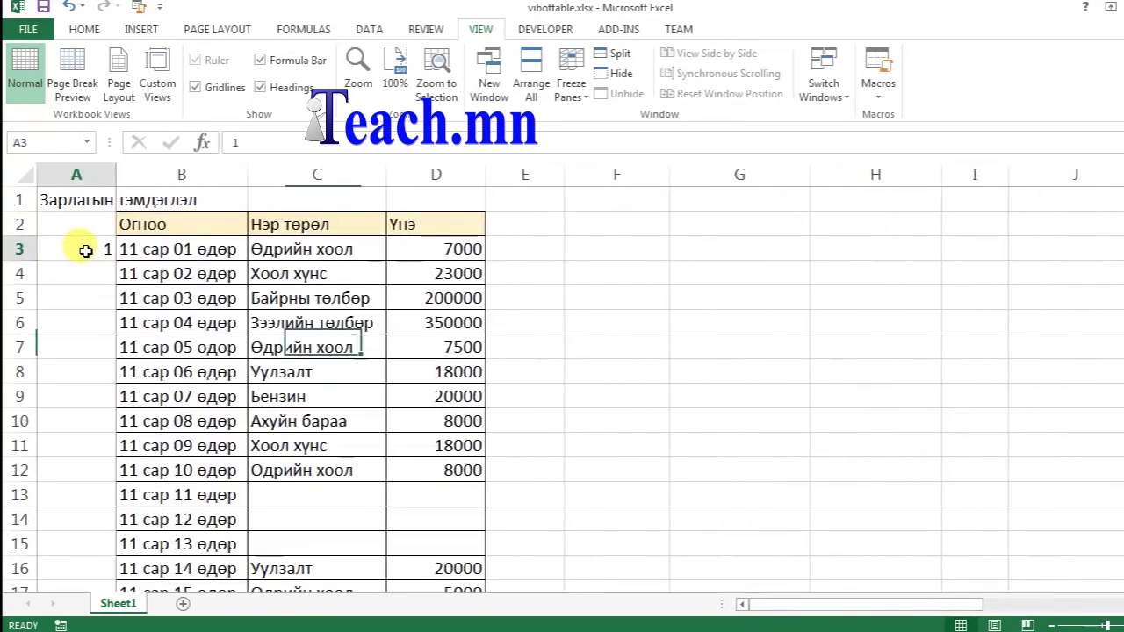
key(Delete)
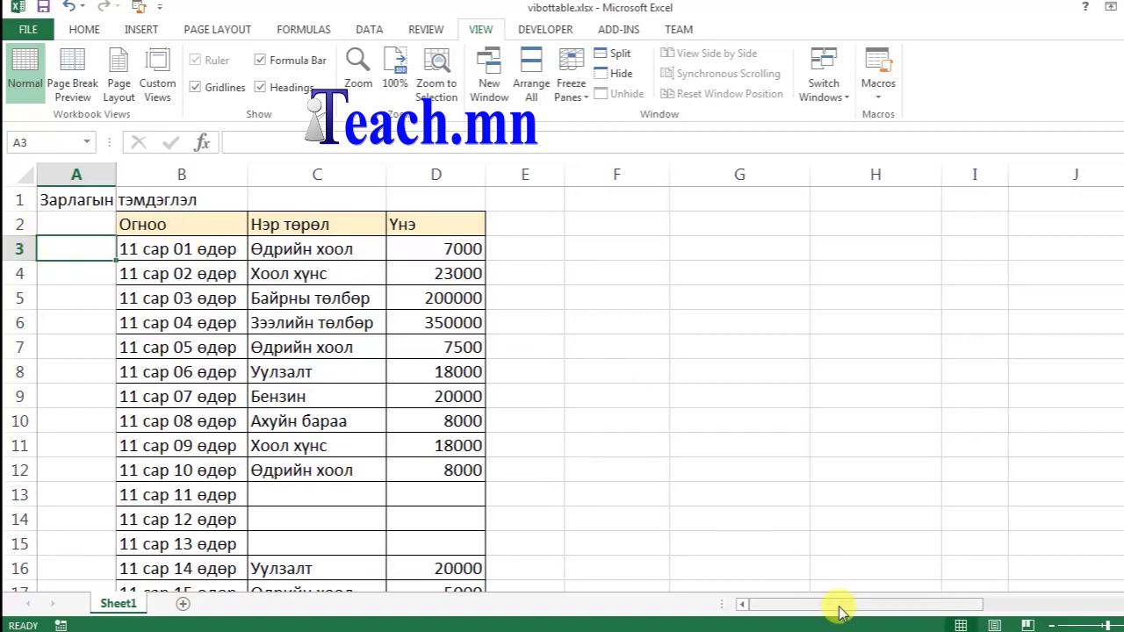
- Scroll sideways to confirm column A stays fixed, then select cell B3 as the freeze point
drag(838, 612, 808, 612)
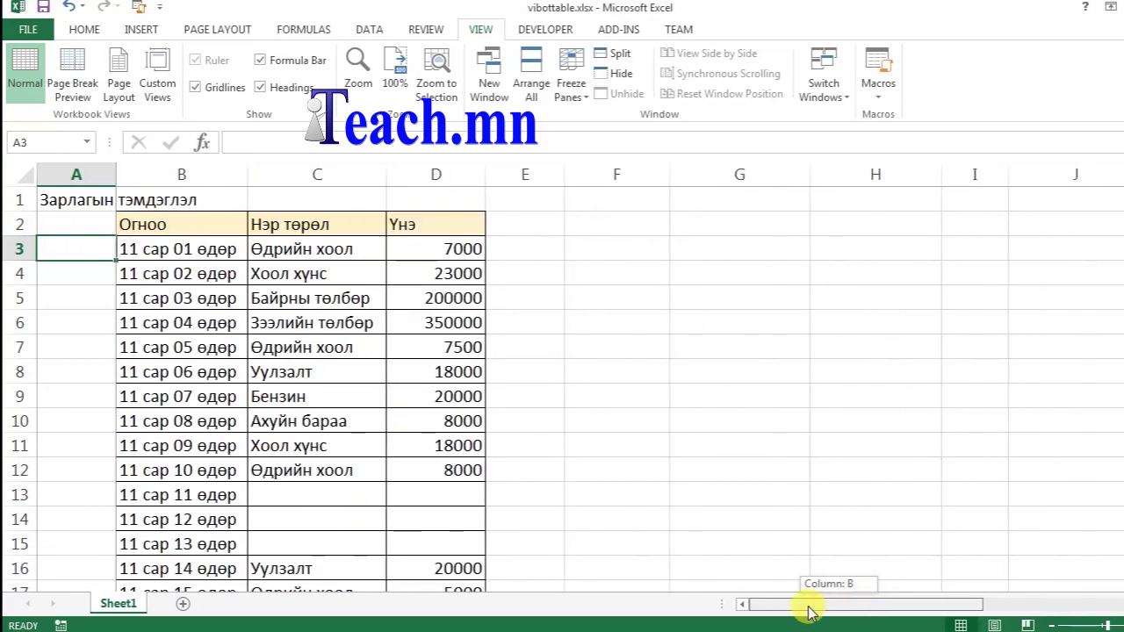
drag(808, 612, 1011, 612)
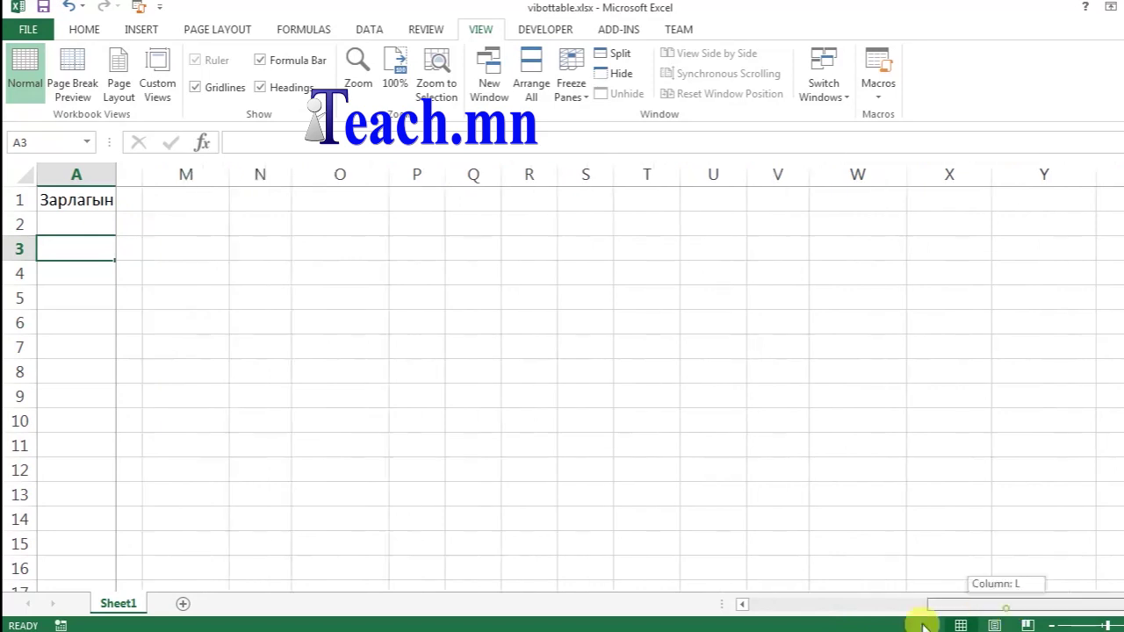
drag(1012, 609, 825, 608)
click(17, 248)
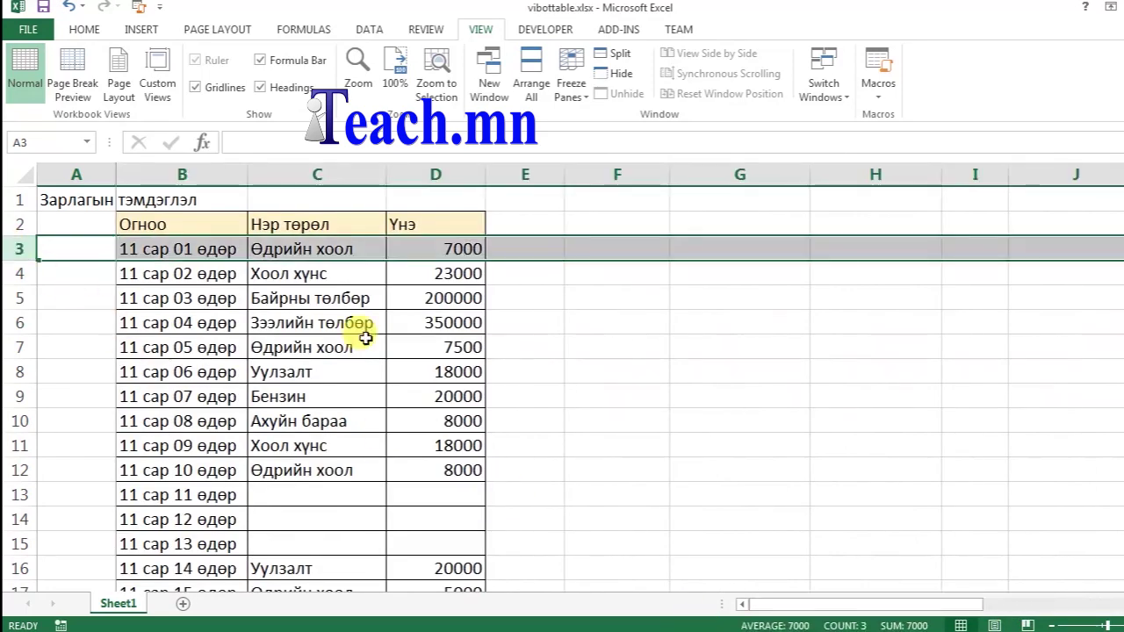
click(145, 248)
click(567, 94)
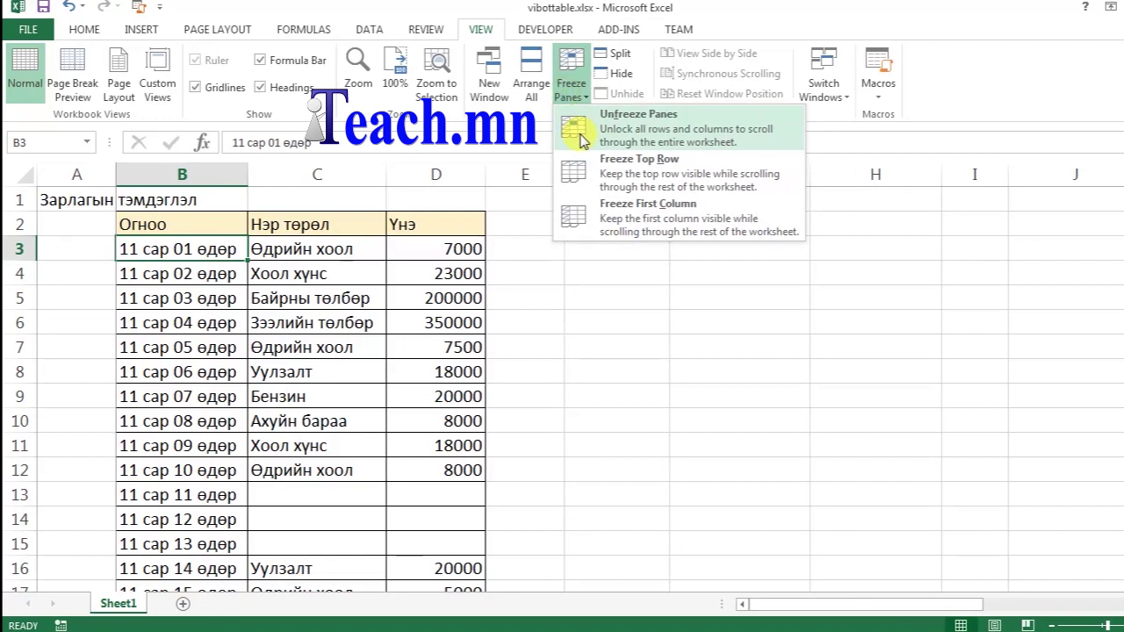
- Unfreeze the first column and reselect cell B3 as the freeze point
click(581, 141)
click(573, 88)
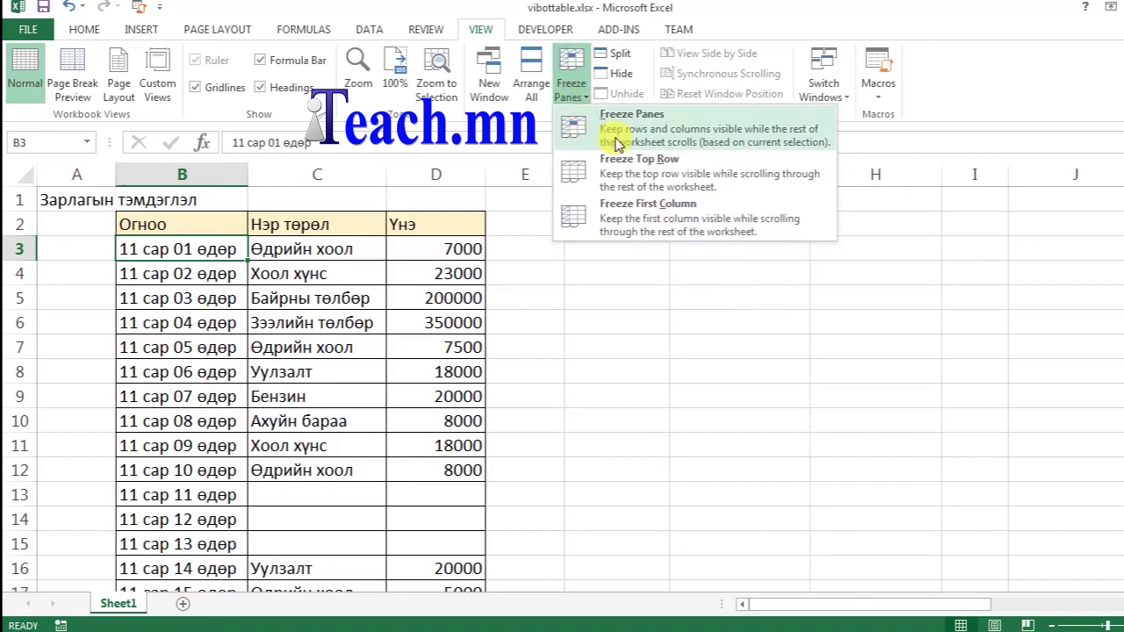
click(617, 143)
click(206, 272)
click(208, 248)
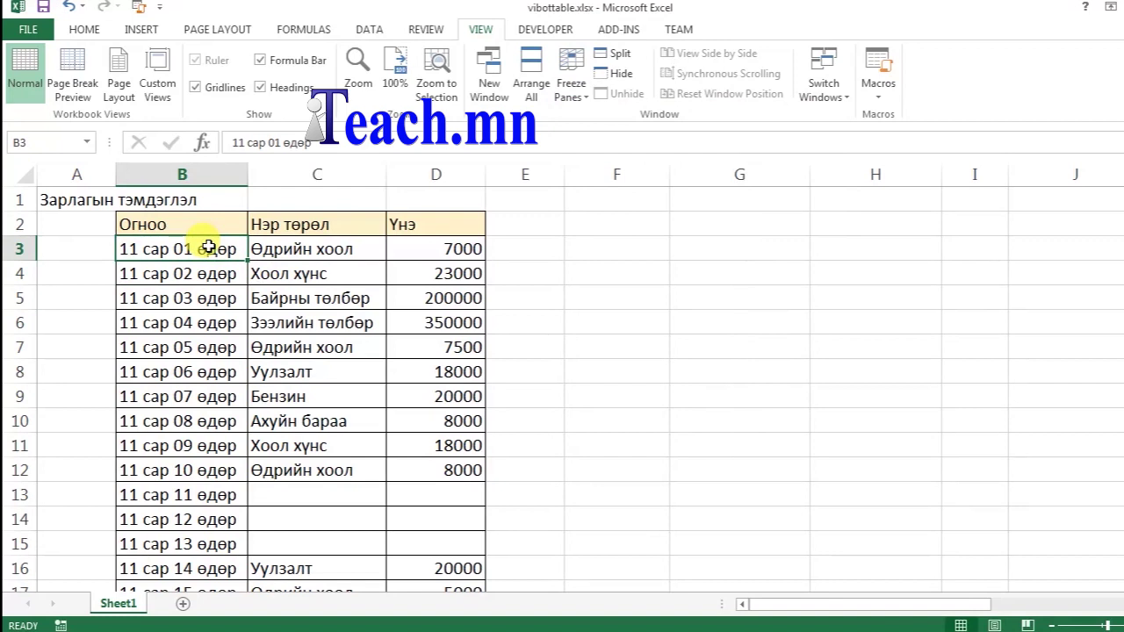
click(211, 269)
click(209, 249)
- Freeze panes at B3 and scroll down to confirm rows 1–2 and column A stay put
click(572, 105)
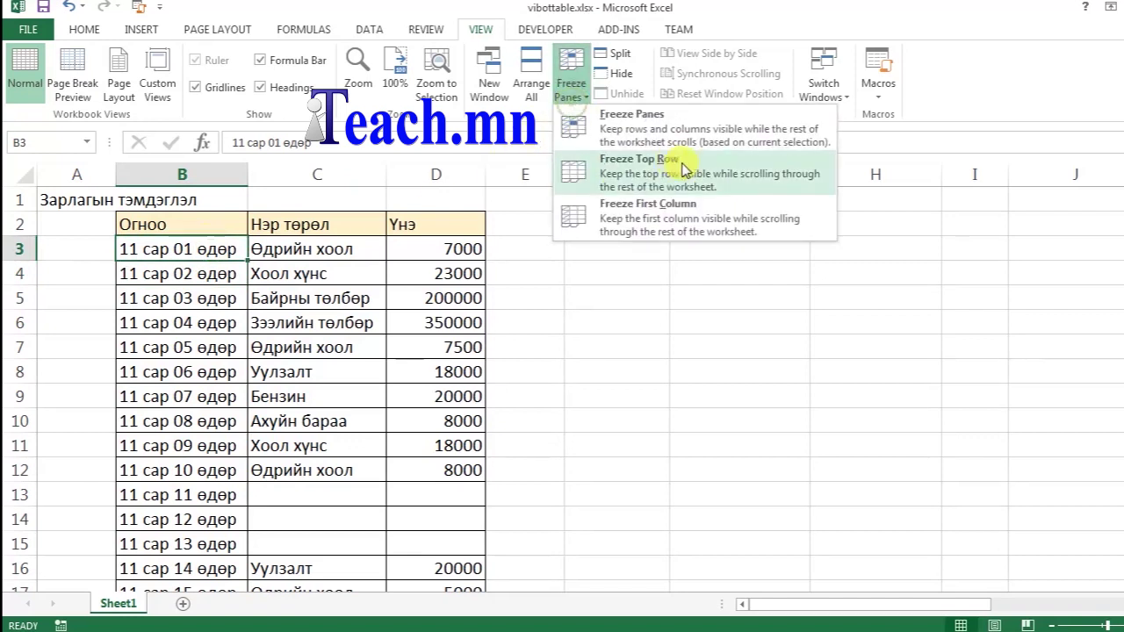
click(674, 136)
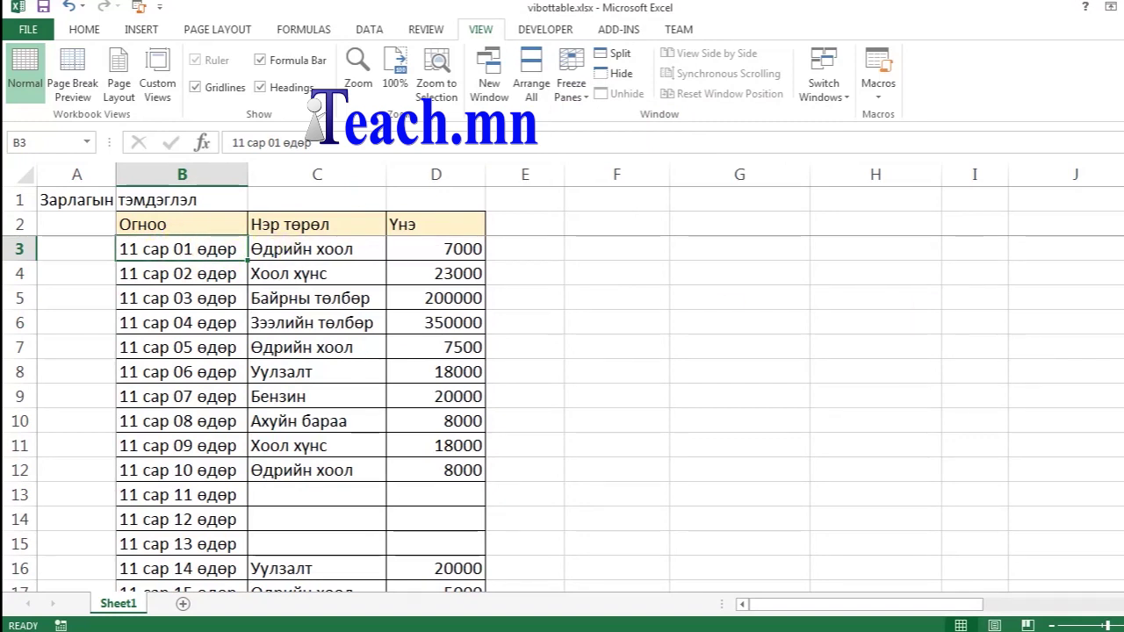
scroll(562, 413, down, 2)
scroll(562, 413, down, 1)
scroll(562, 413, down, 1)
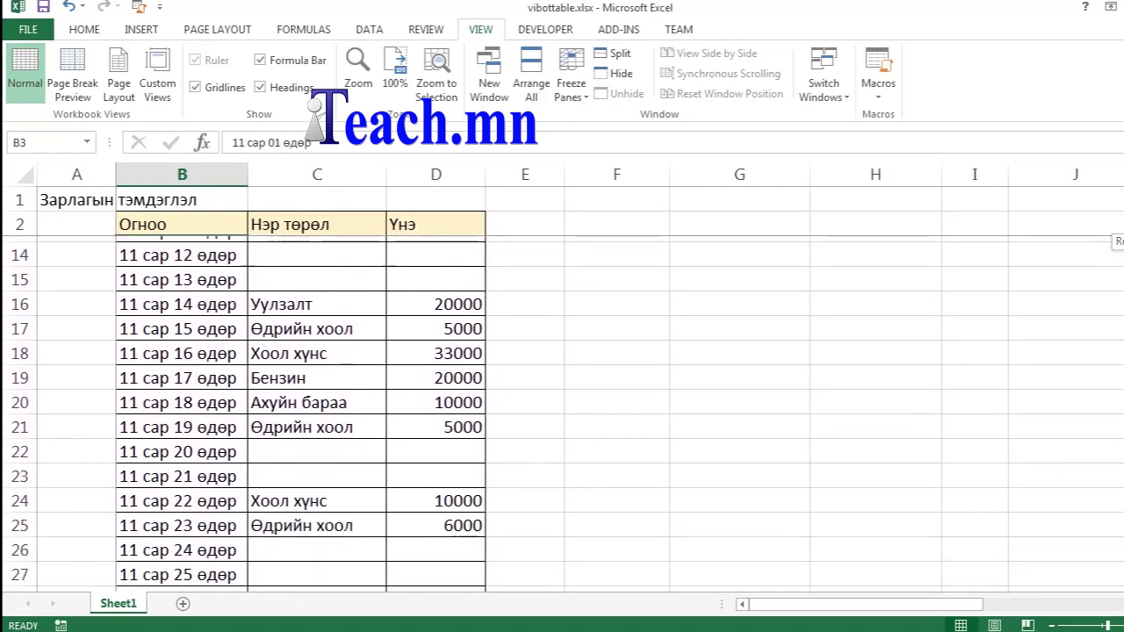
scroll(562, 413, up, 4)
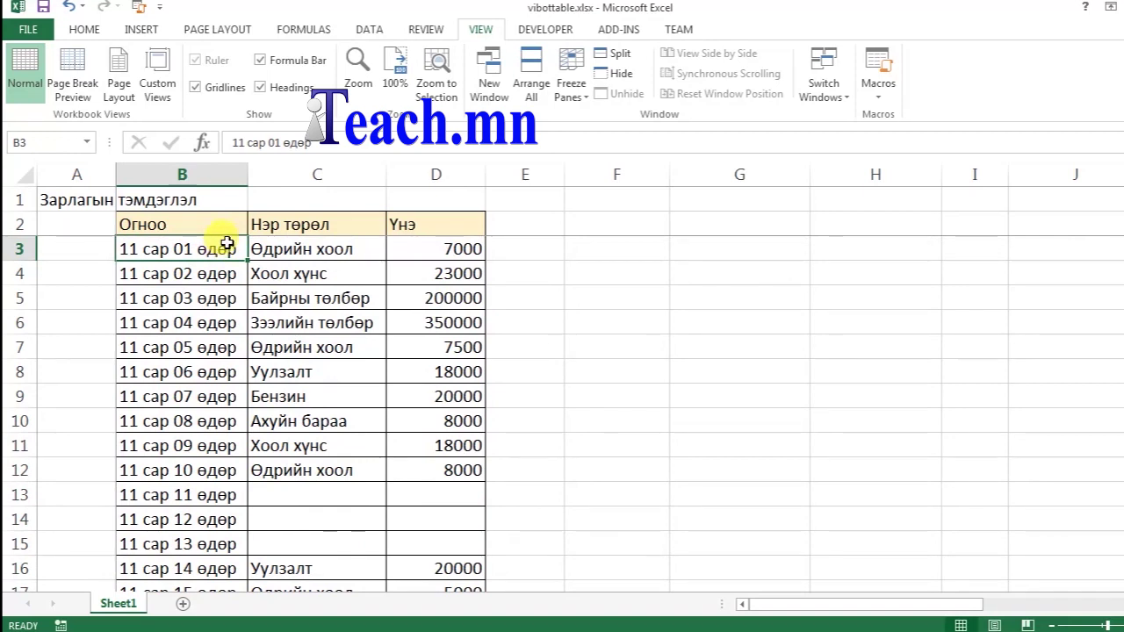
- Select cell D5, unfreeze the old panes and freeze again at D5
mouse_move(941, 605)
mouse_down()
mouse_move(1108, 613)
mouse_move(891, 606)
mouse_up()
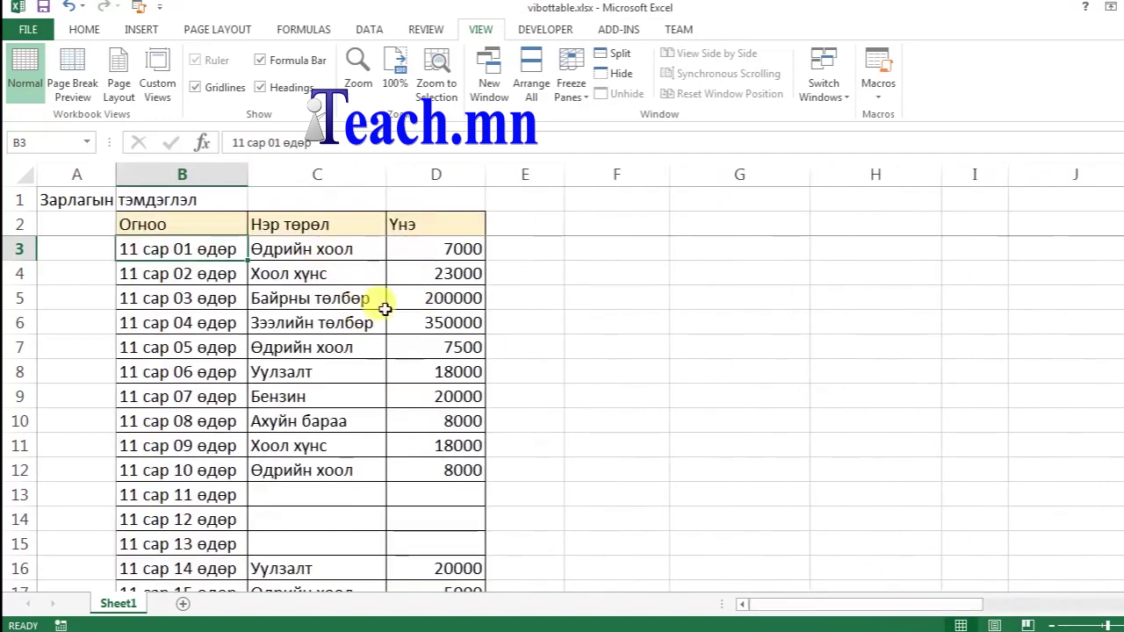
click(430, 298)
click(587, 97)
click(593, 116)
click(587, 98)
click(606, 132)
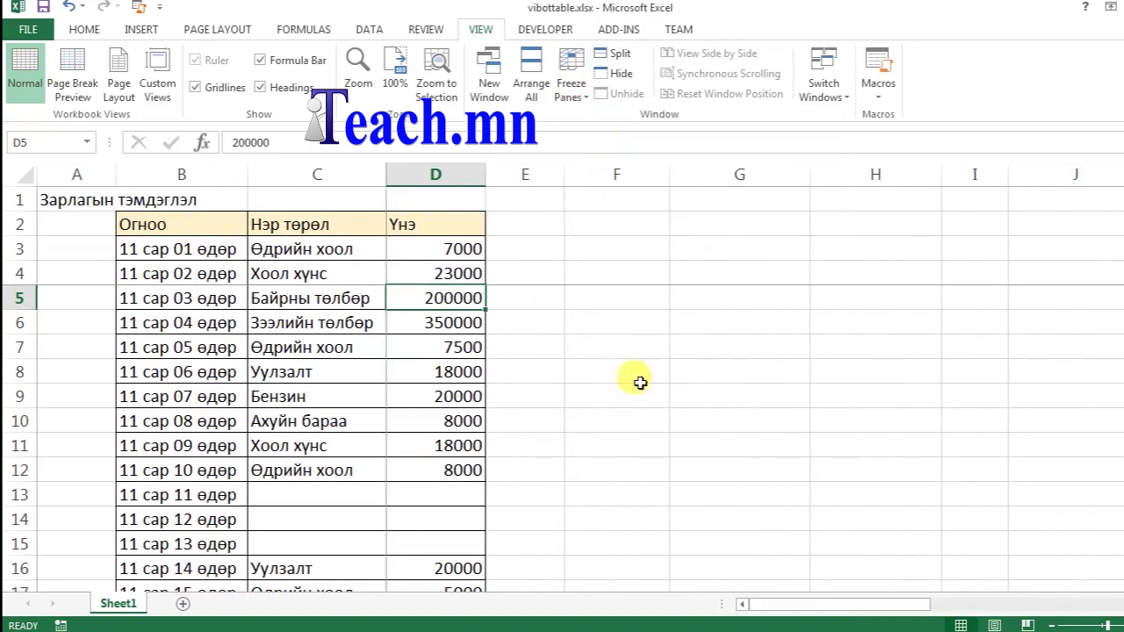
- Scroll vertically and sideways to test the D5 freeze, then select the 7500 amount in D7
scroll(562, 440, down, 2)
scroll(1116, 299, up, 1)
scroll(1115, 299, up, 1)
drag(929, 605, 761, 606)
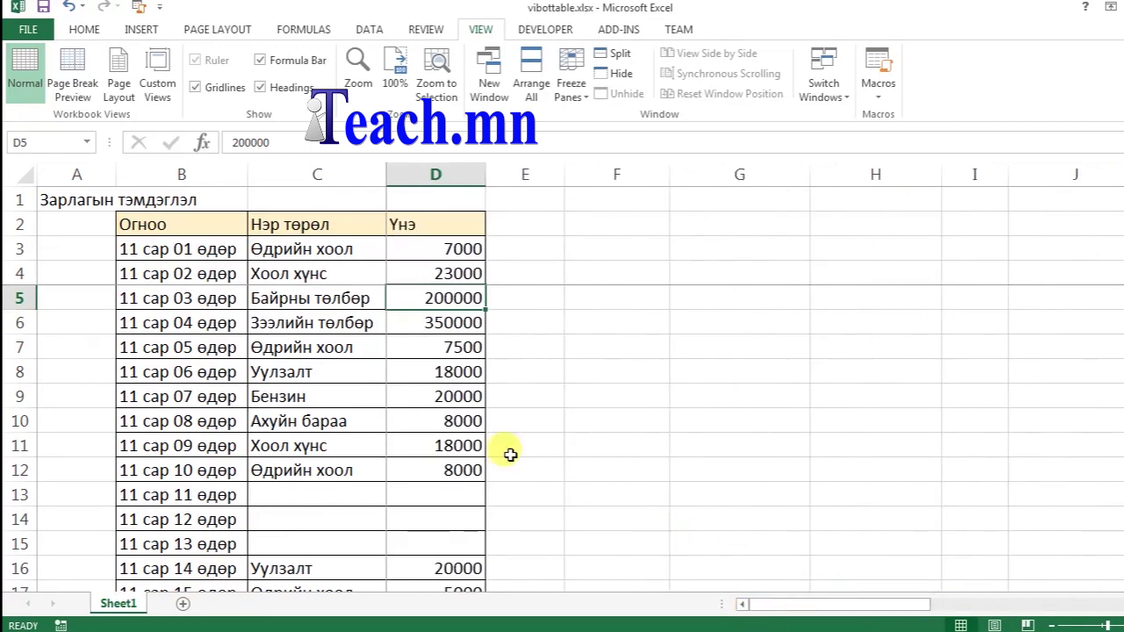
click(418, 351)
click(515, 337)
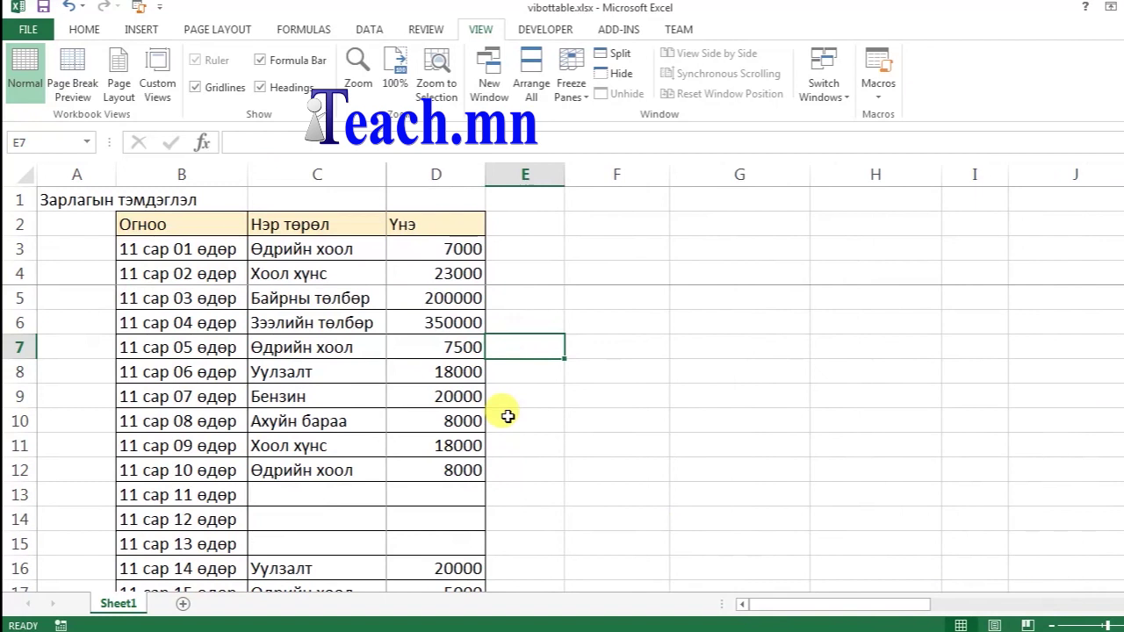
click(474, 344)
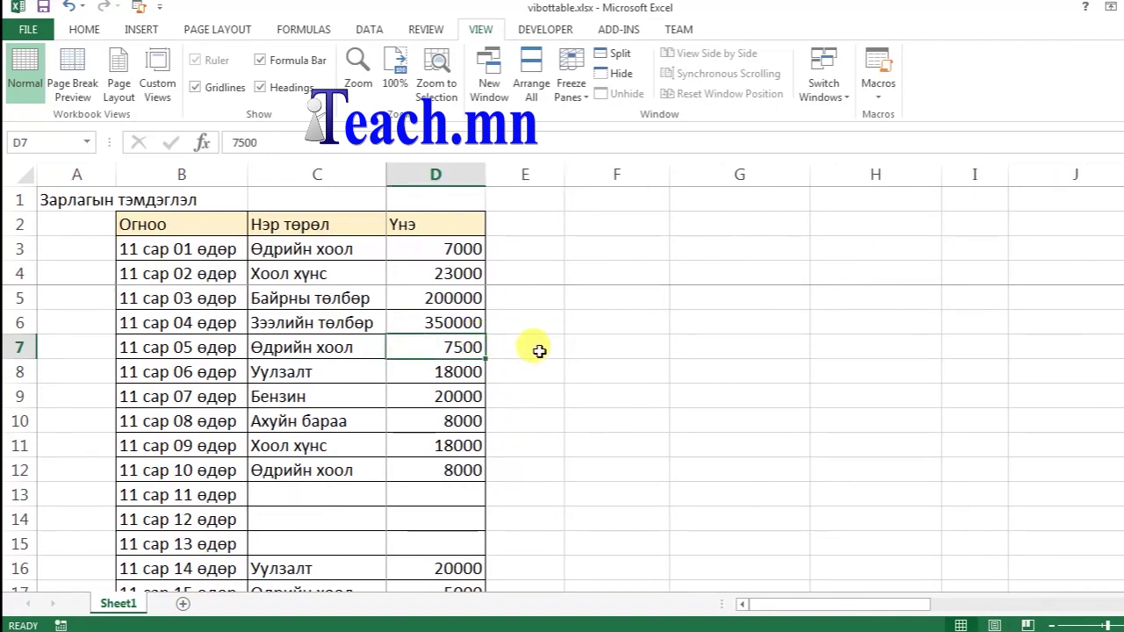